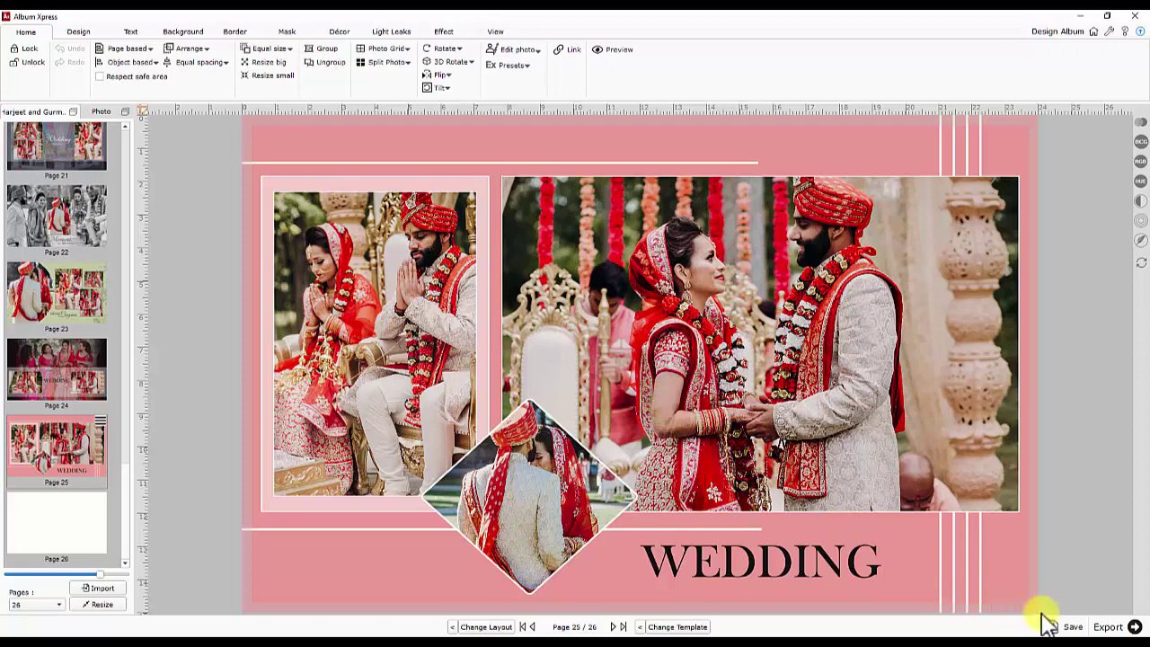
Open the export screen listing all 25 album pages as checked thumbnails
{"action": "left_click", "coordinate": [1105, 627]}
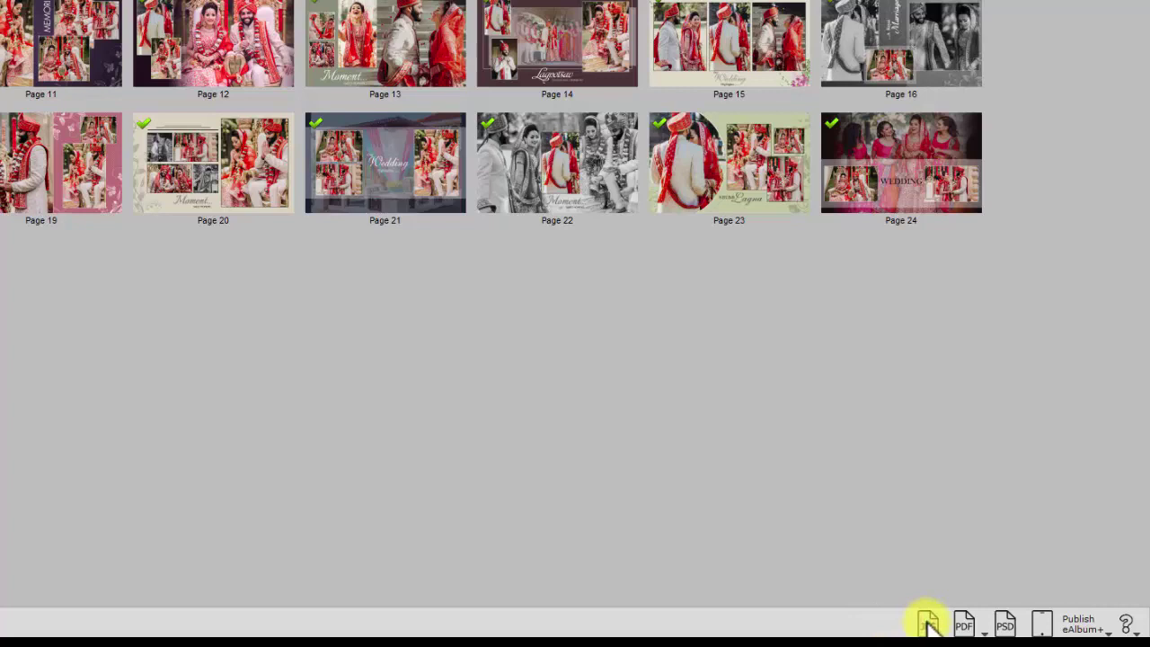
Start a JPG export and append 'Final JPG' to the export name
{"action": "left_click", "coordinate": [928, 623]}
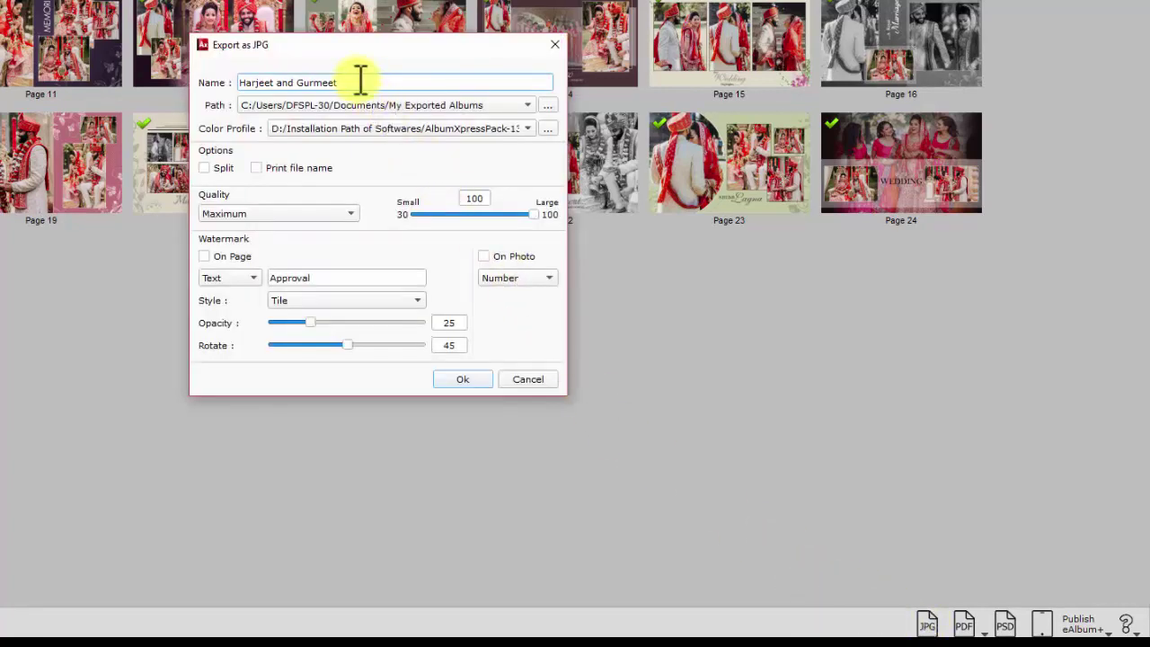
{"action": "type", "text": "Final JPG"}
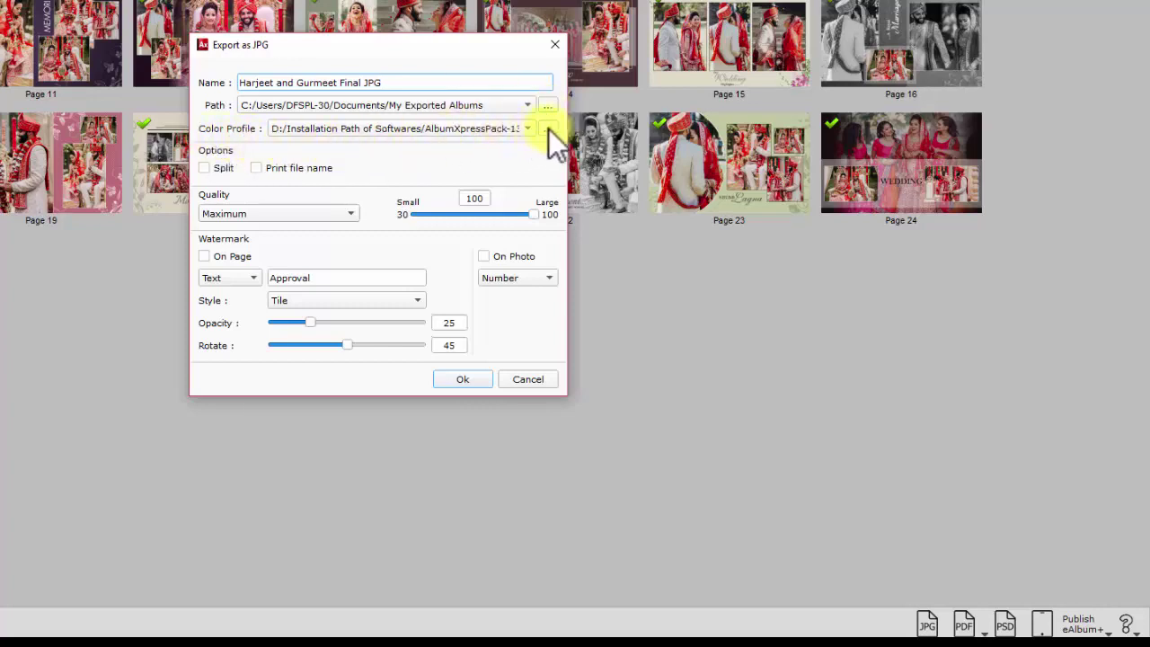
{"action": "left_click", "coordinate": [204, 167]}
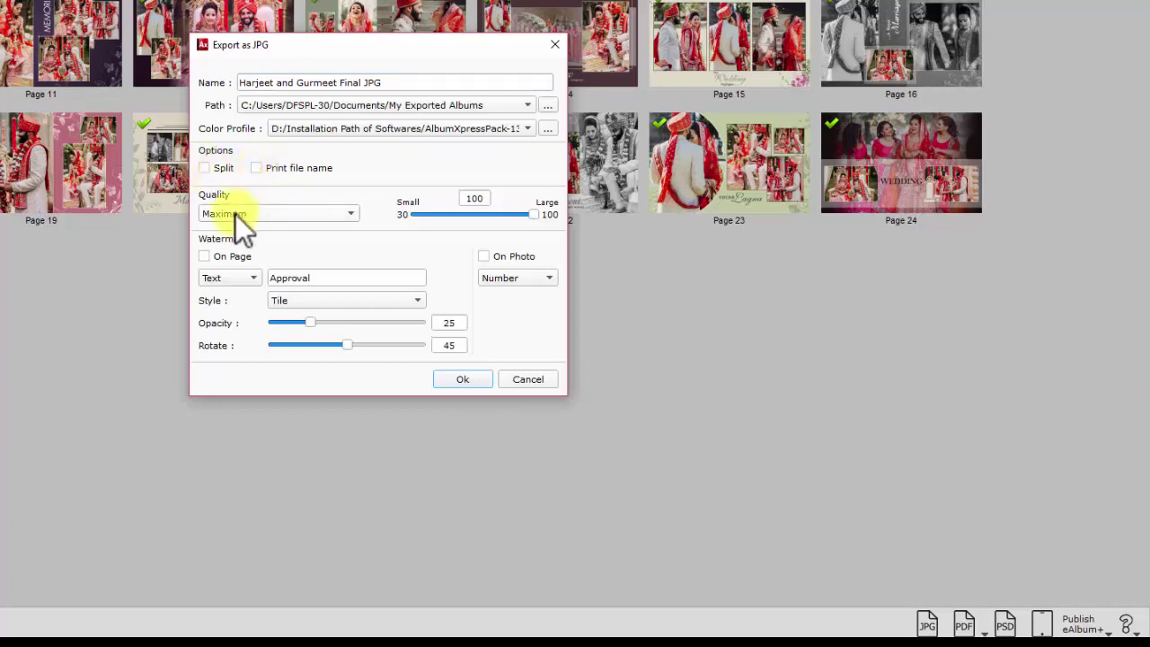
Settle the JPG quality slider at Medium, value 71
{"action": "left_click_drag", "start_coordinate": [538, 215], "coordinate": [484, 214]}
{"action": "left_click_drag", "start_coordinate": [484, 215], "coordinate": [538, 215]}
{"action": "left_click_drag", "start_coordinate": [539, 217], "coordinate": [450, 218]}
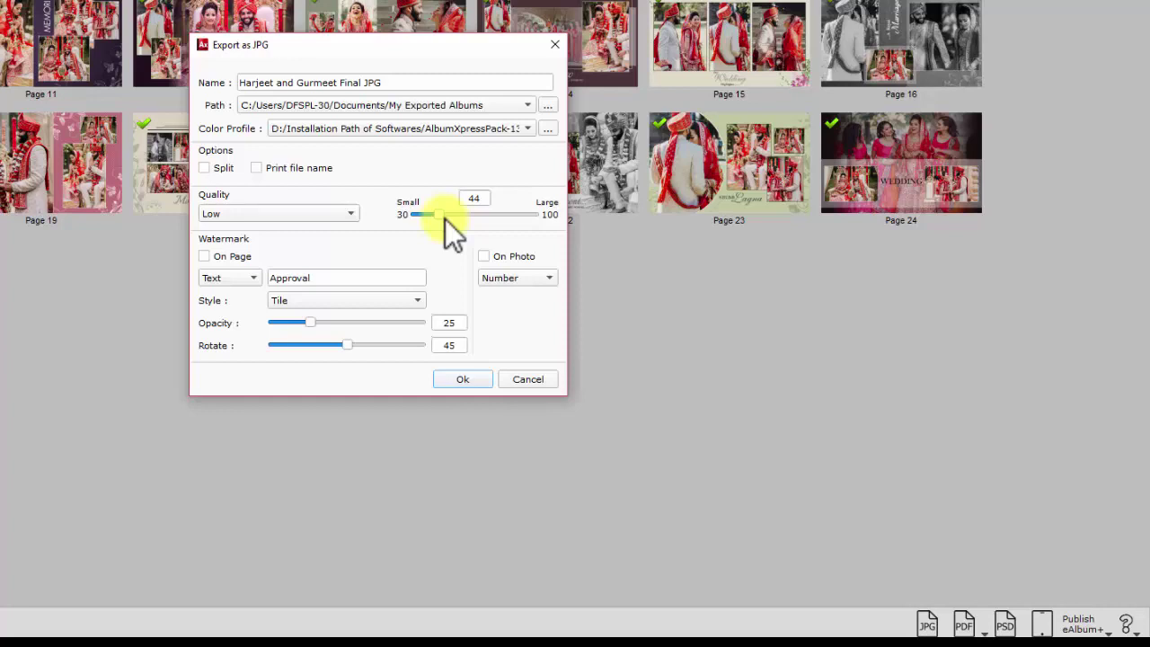
{"action": "left_click_drag", "start_coordinate": [444, 218], "coordinate": [484, 221]}
Change the On Page watermark type from Text to Image
{"action": "left_click", "coordinate": [237, 277]}
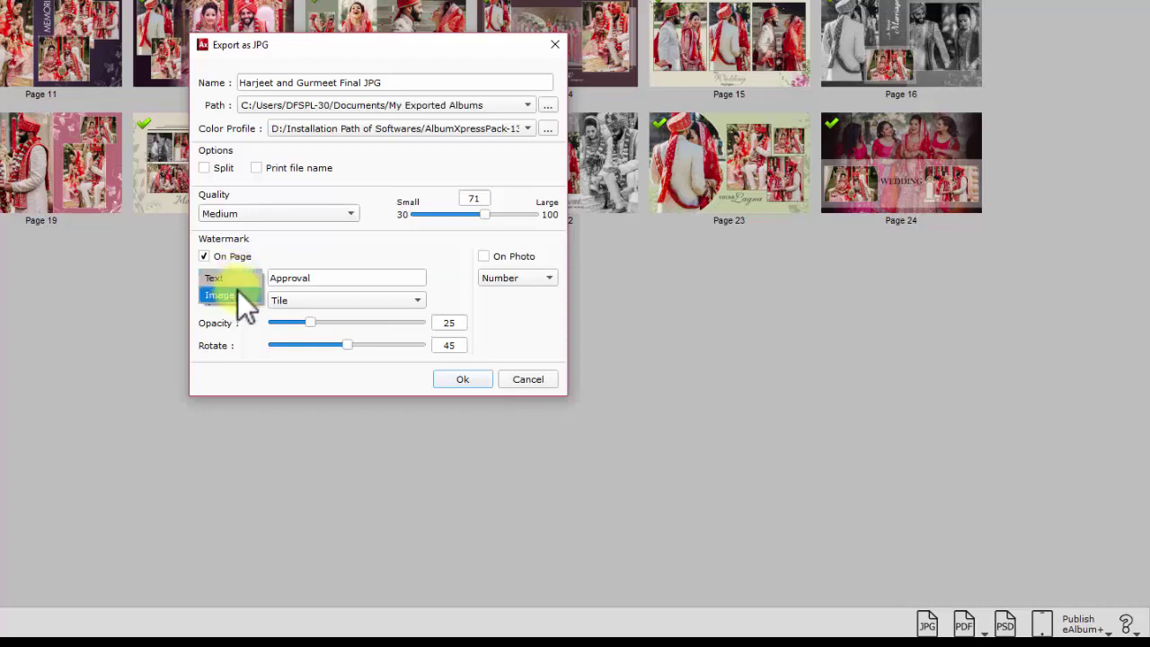
{"action": "left_click", "coordinate": [237, 292]}
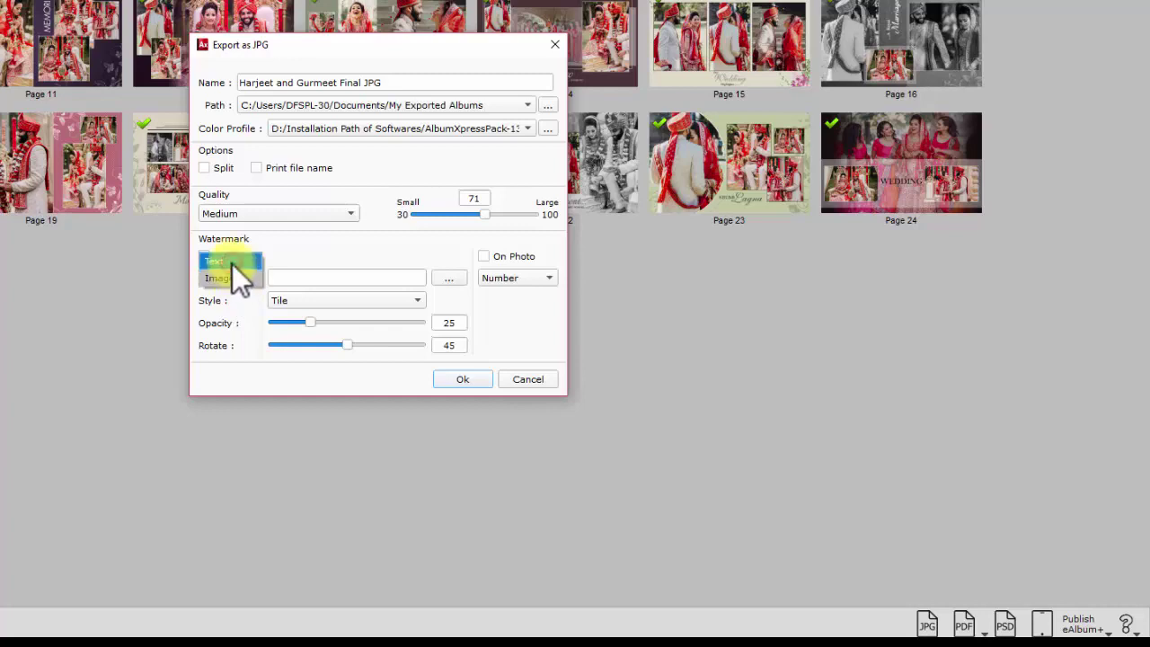
{"action": "left_click", "coordinate": [231, 263]}
{"action": "left_click_drag", "start_coordinate": [314, 277], "coordinate": [268, 276]}
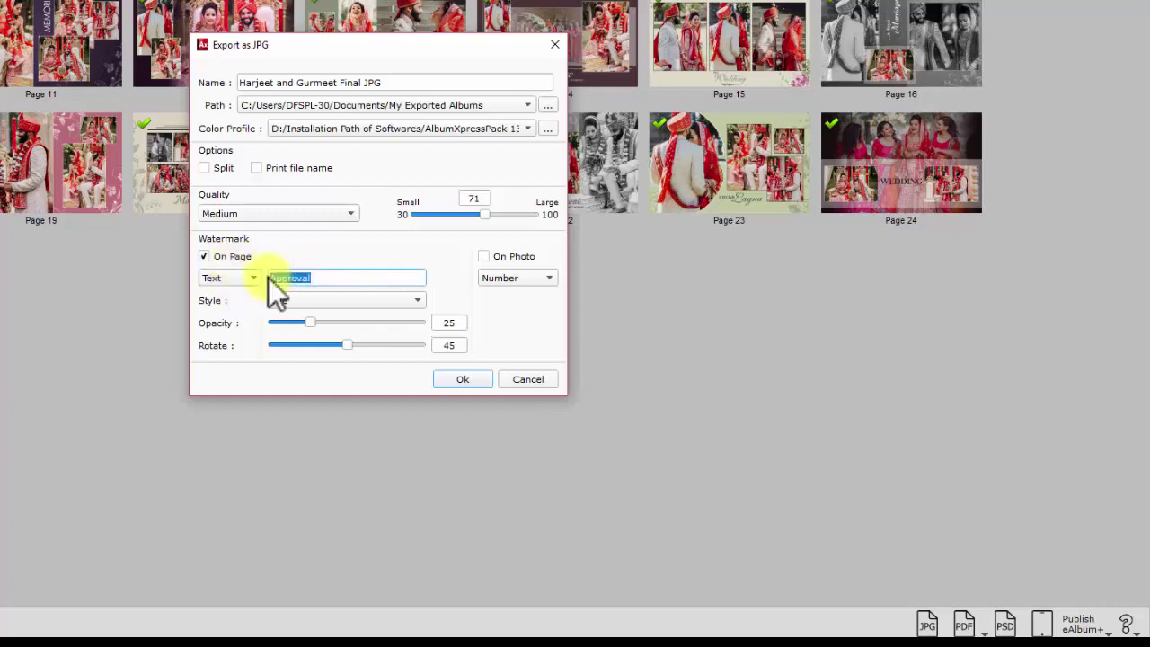
{"action": "left_click", "coordinate": [242, 278]}
{"action": "left_click", "coordinate": [241, 293]}
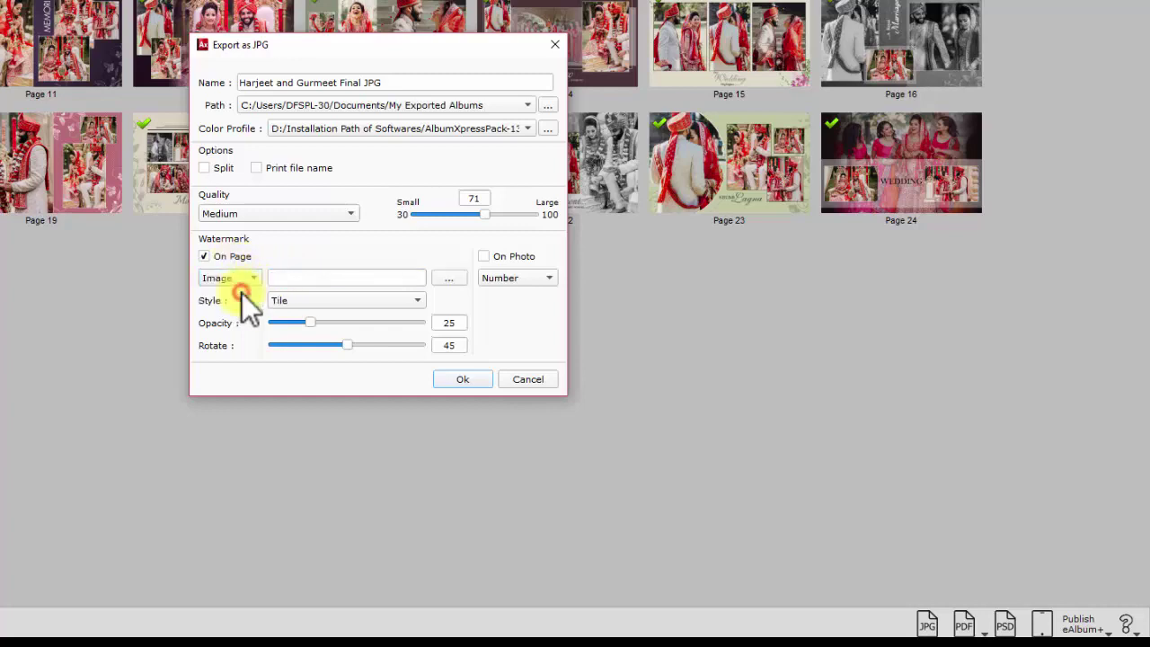
Load DGFLICK LOGO.png from the Logo folder as the watermark image
{"action": "left_click", "coordinate": [446, 278]}
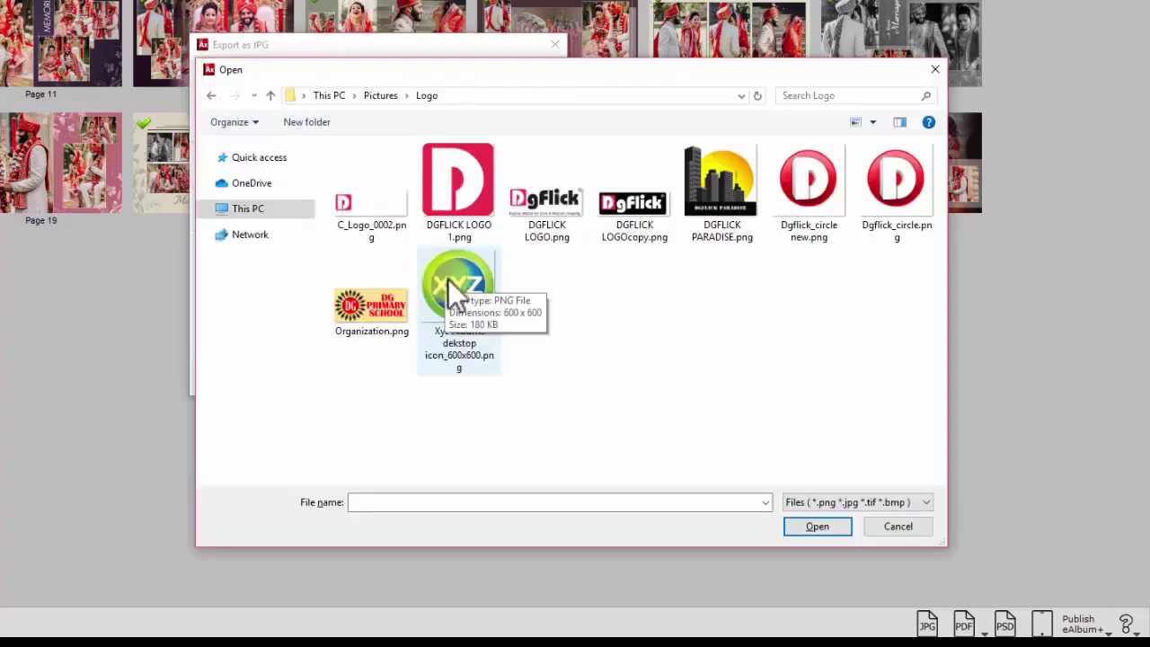
{"action": "left_click", "coordinate": [556, 210]}
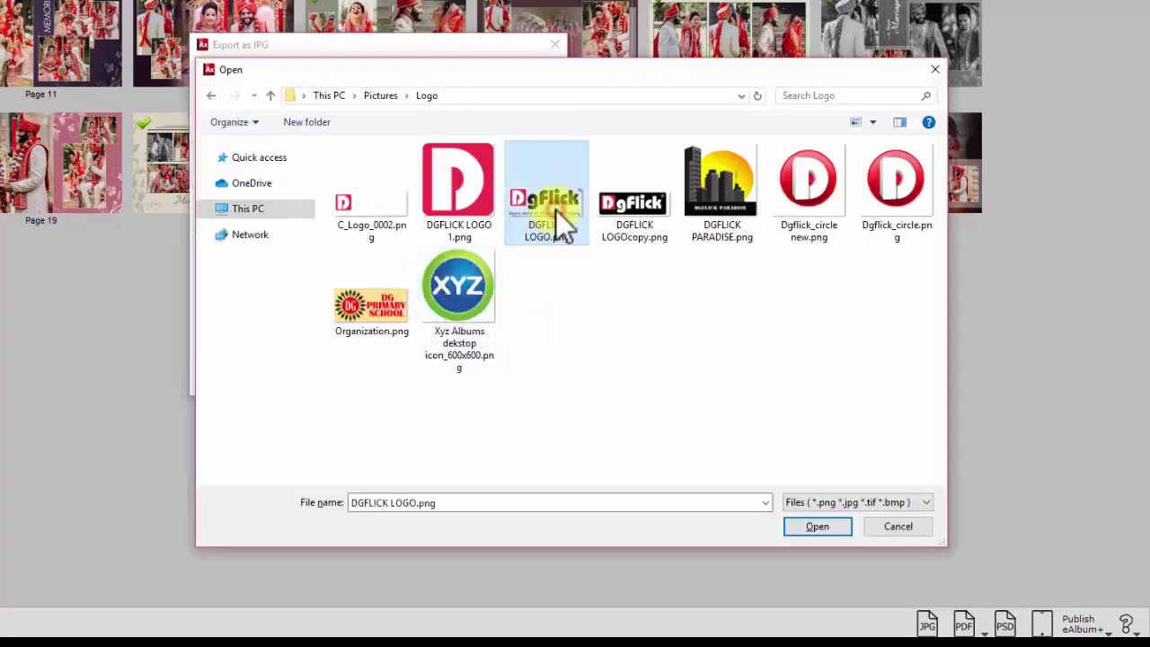
{"action": "left_click", "coordinate": [802, 525]}
{"action": "left_click", "coordinate": [301, 298]}
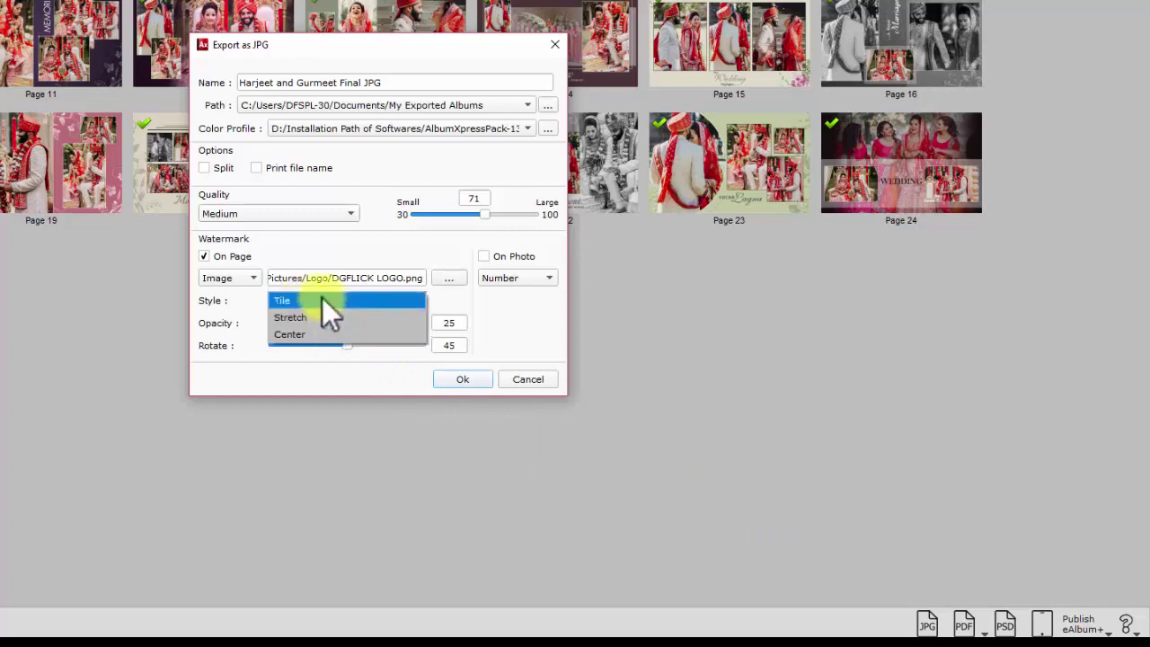
Keep the logo tiled at opacity 32 and rotation 41, and enable the On Photo watermark
{"action": "left_click", "coordinate": [322, 298]}
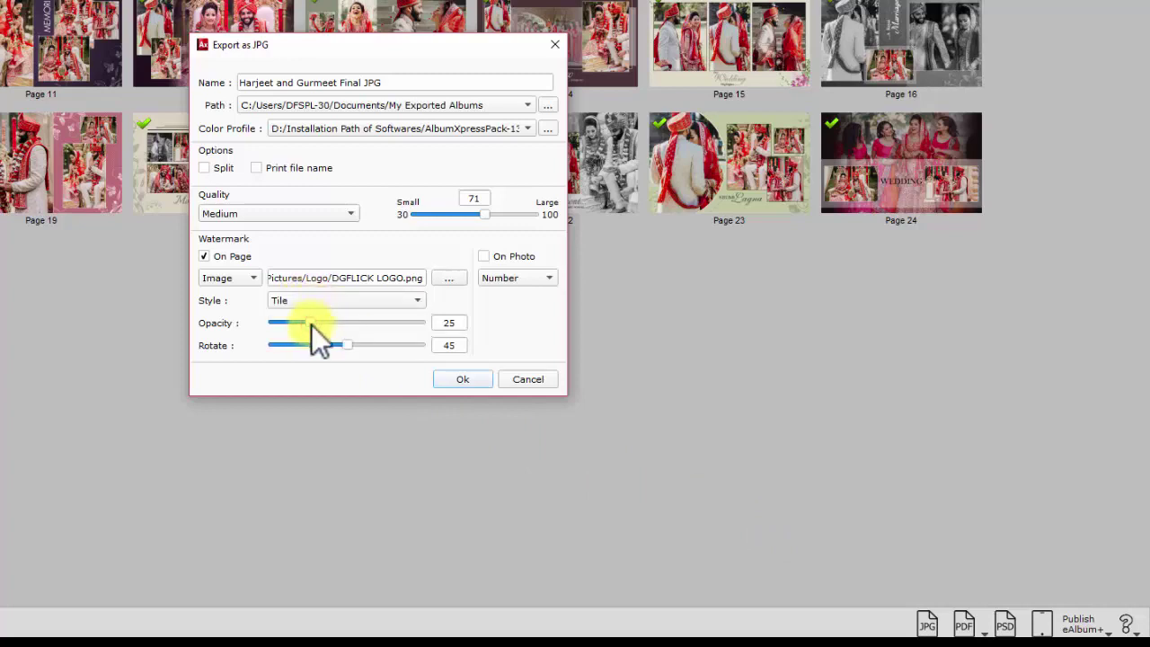
{"action": "left_click_drag", "start_coordinate": [317, 325], "coordinate": [319, 324]}
{"action": "left_click", "coordinate": [483, 256]}
{"action": "left_click", "coordinate": [530, 278]}
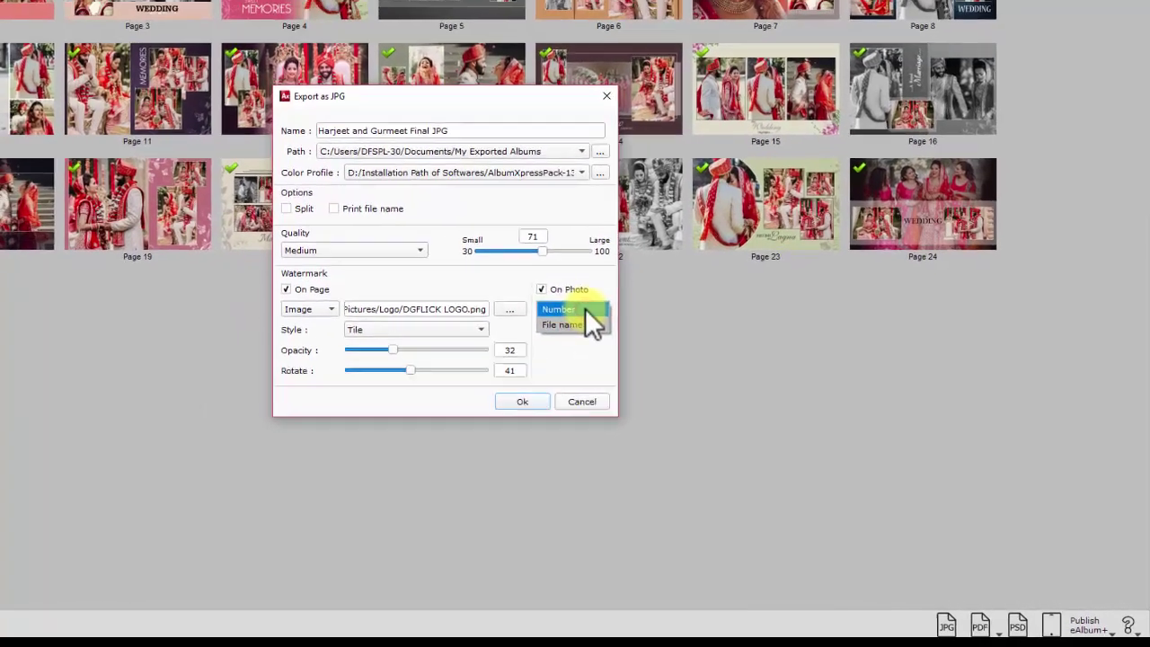
Number each photo, export all 25 pages as JPGs, and view the Final JPG folder
{"action": "left_click", "coordinate": [584, 308]}
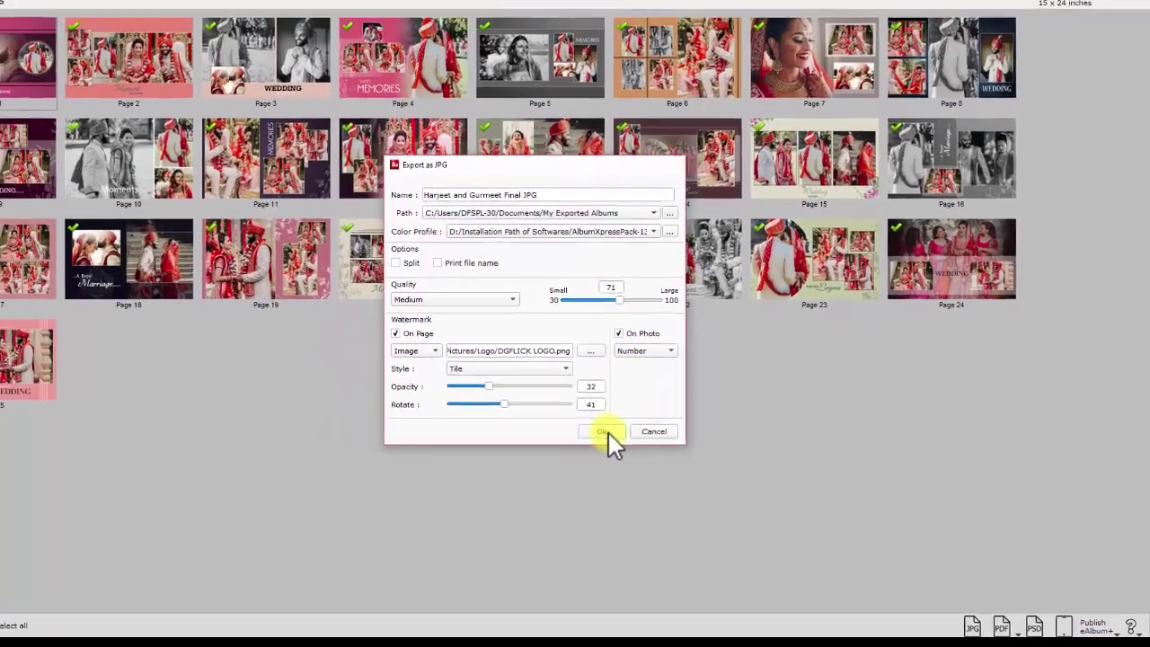
{"action": "left_click", "coordinate": [608, 432]}
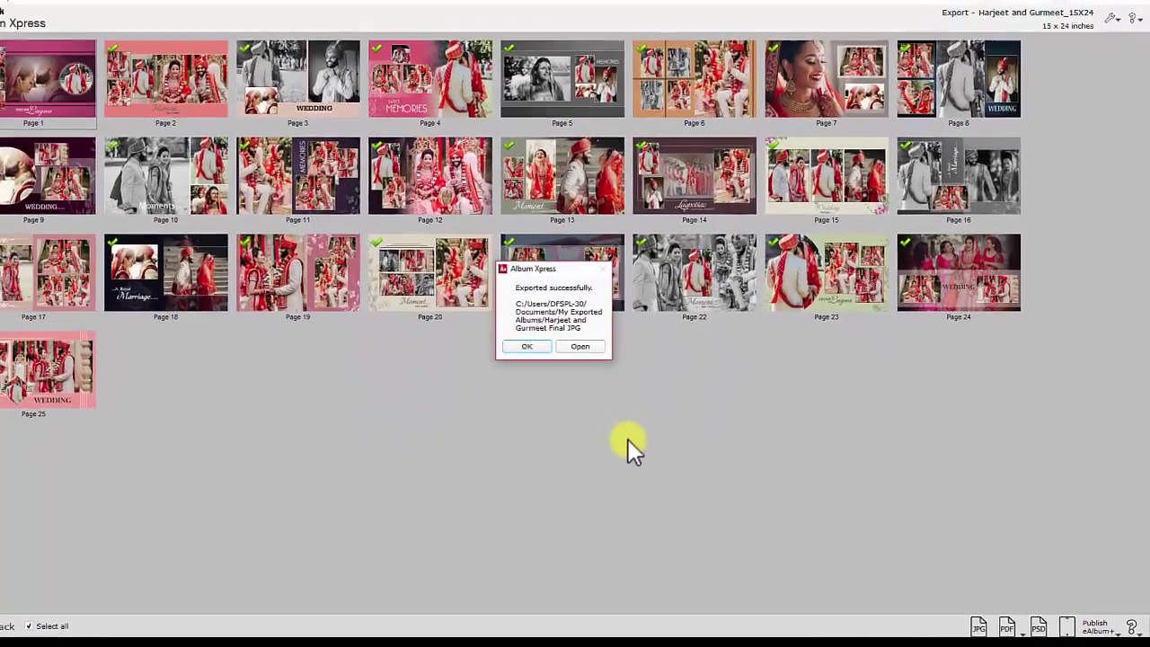
{"action": "left_click", "coordinate": [601, 362]}
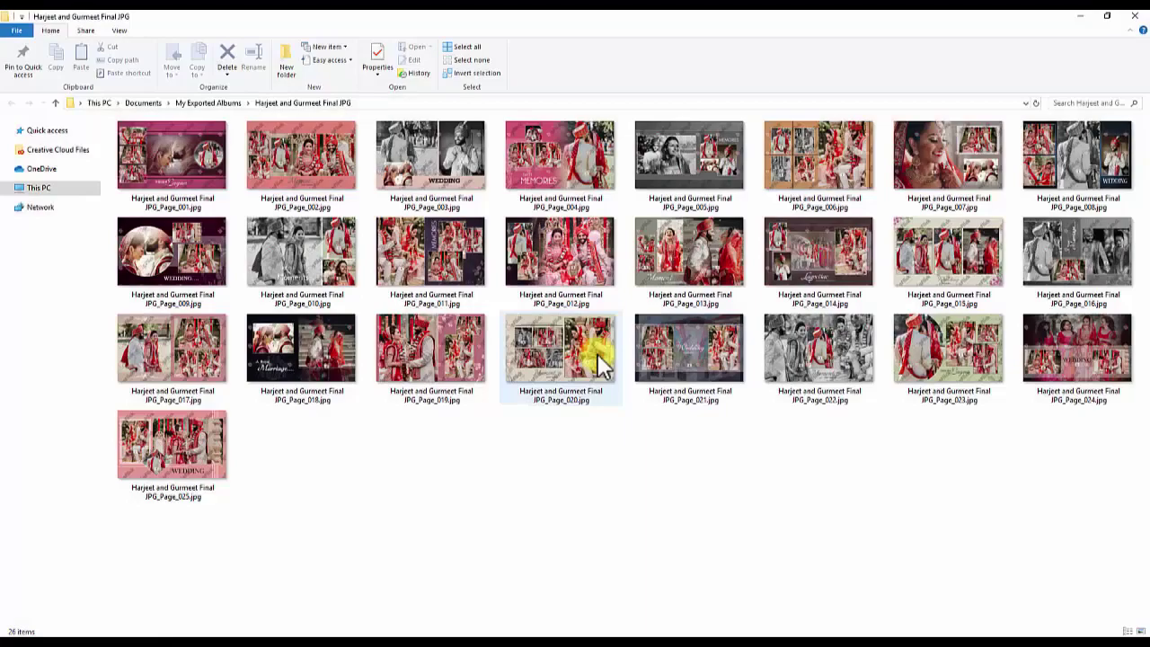
{"action": "mouse_move", "coordinate": [602, 369]}
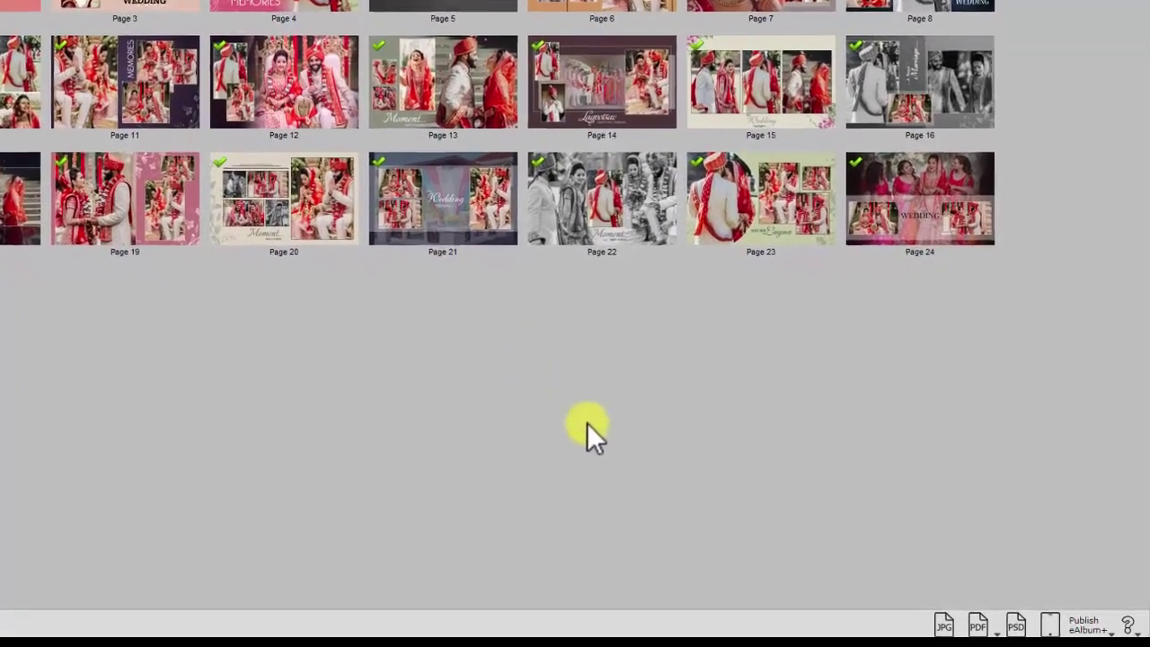
Export a 72 DPI low-res PDF named '... Approval PDF' with the On Page logo watermark
{"action": "left_click", "coordinate": [984, 626]}
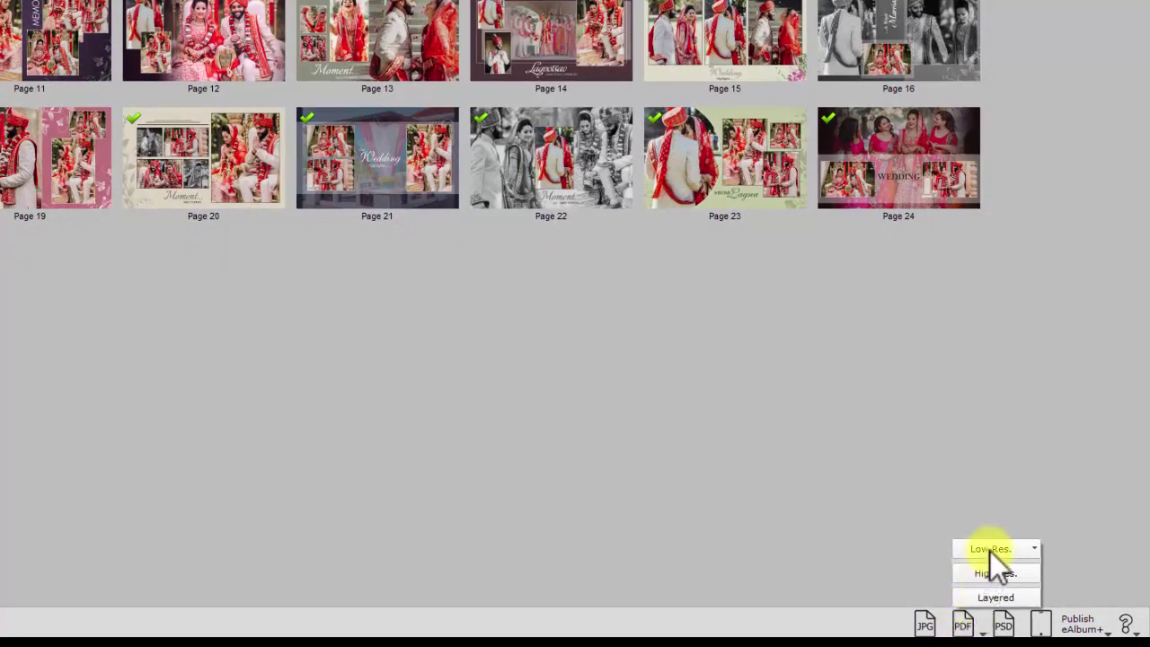
{"action": "mouse_move", "coordinate": [991, 549]}
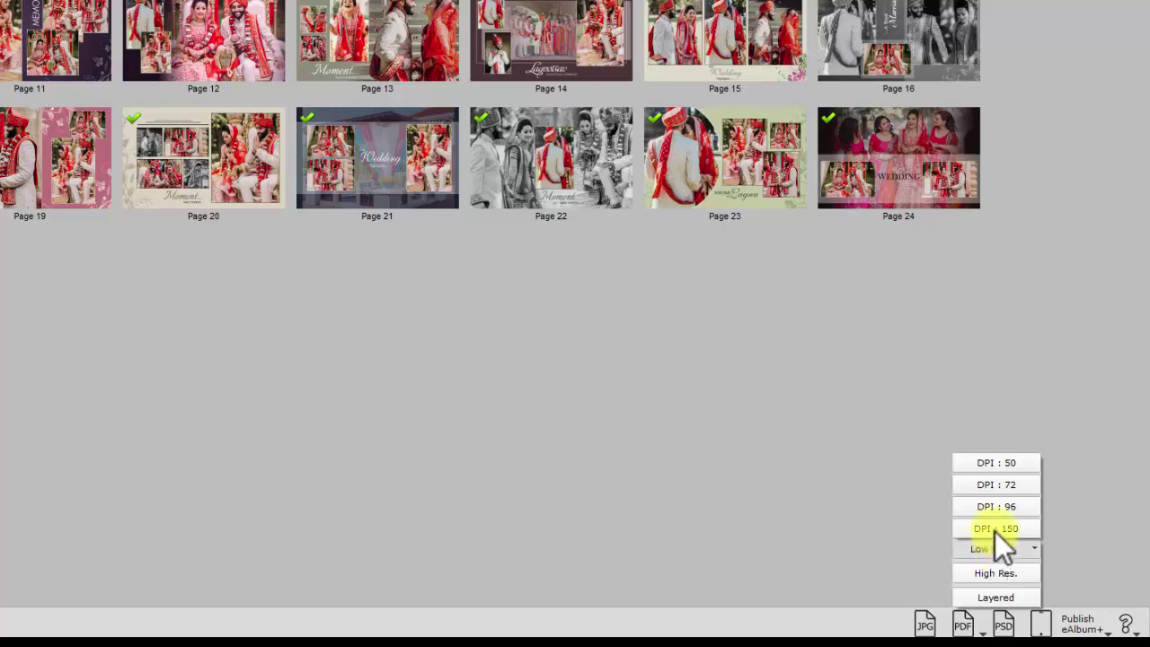
{"action": "left_click", "coordinate": [1005, 486]}
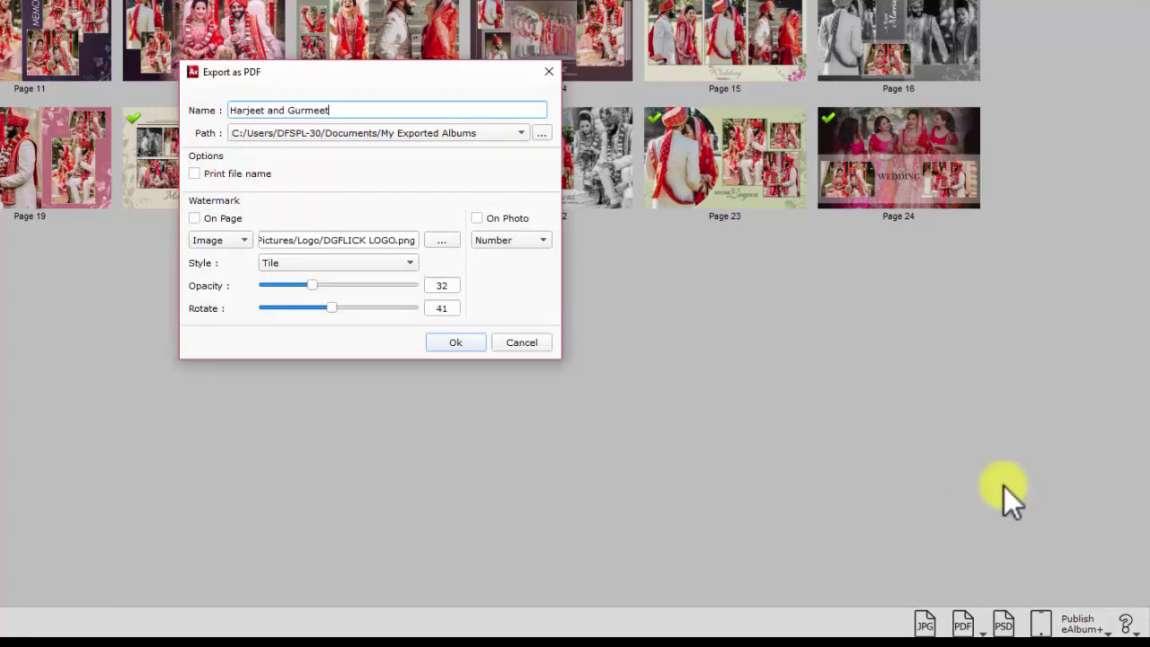
{"action": "type", "text": "A"}
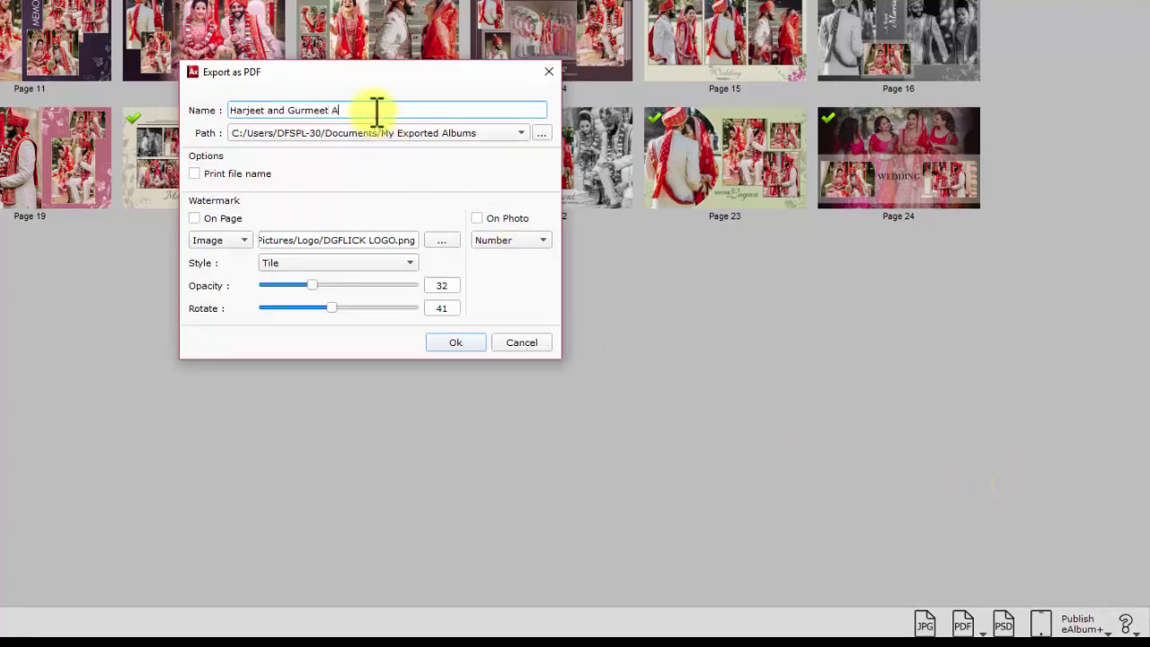
{"action": "type", "text": "pproval PDF"}
{"action": "left_click", "coordinate": [193, 218]}
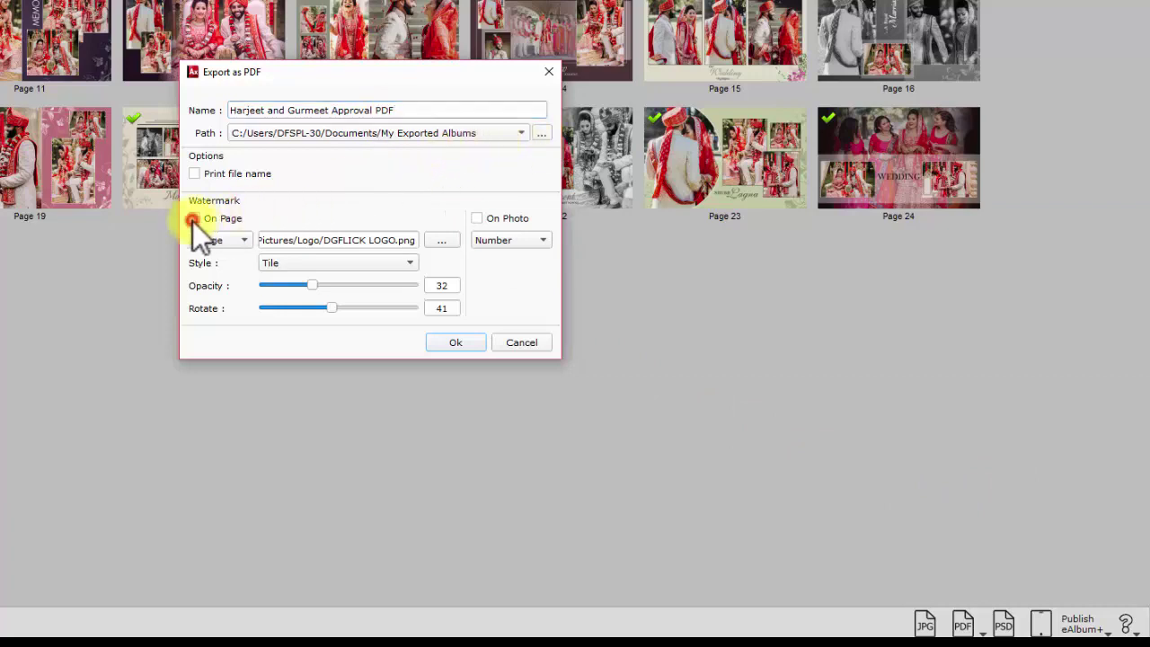
{"action": "left_click", "coordinate": [443, 345]}
Look at the PDF High Res. option, then close the PDF menu without exporting
{"action": "left_click", "coordinate": [963, 622]}
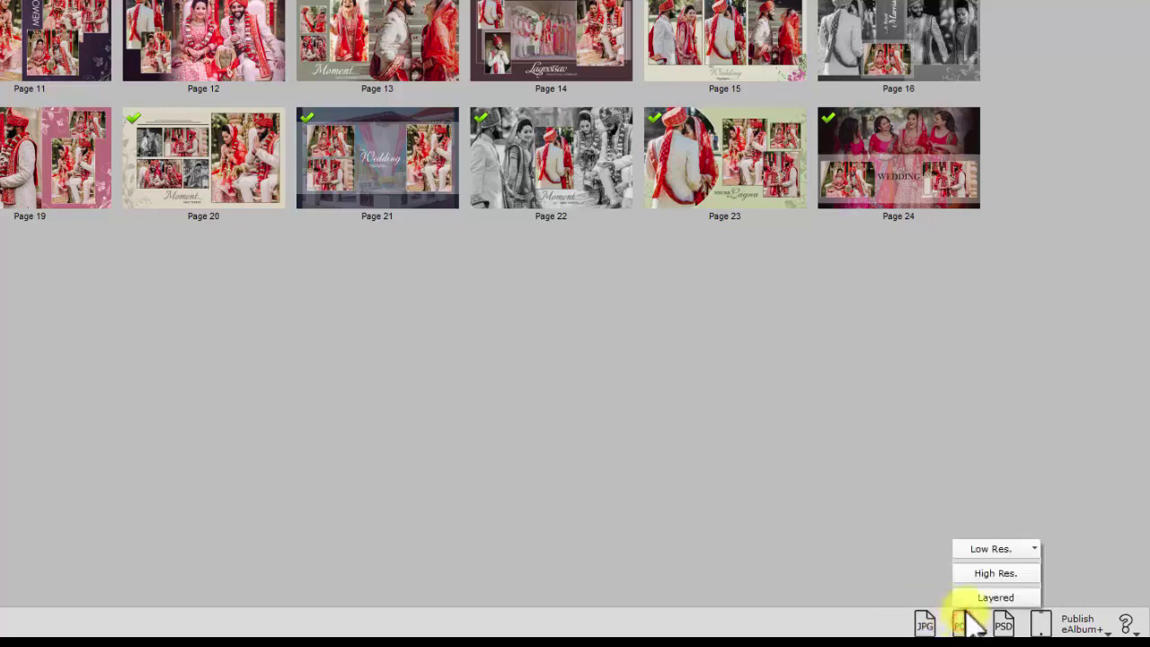
{"action": "left_click", "coordinate": [980, 577]}
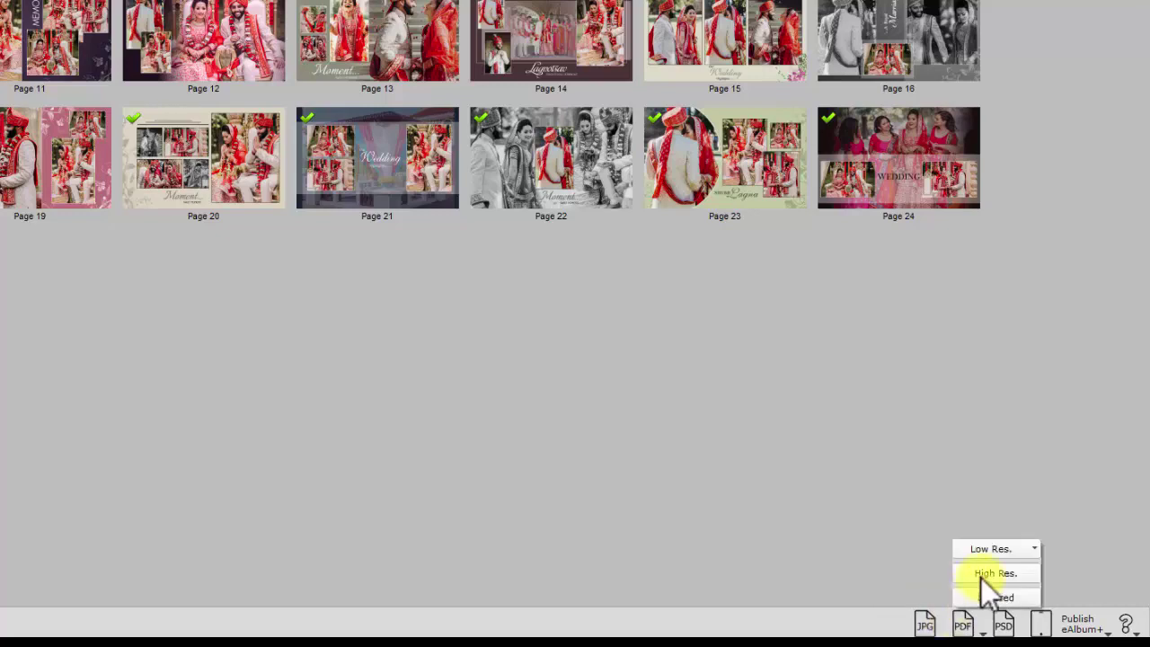
{"action": "left_click", "coordinate": [961, 625]}
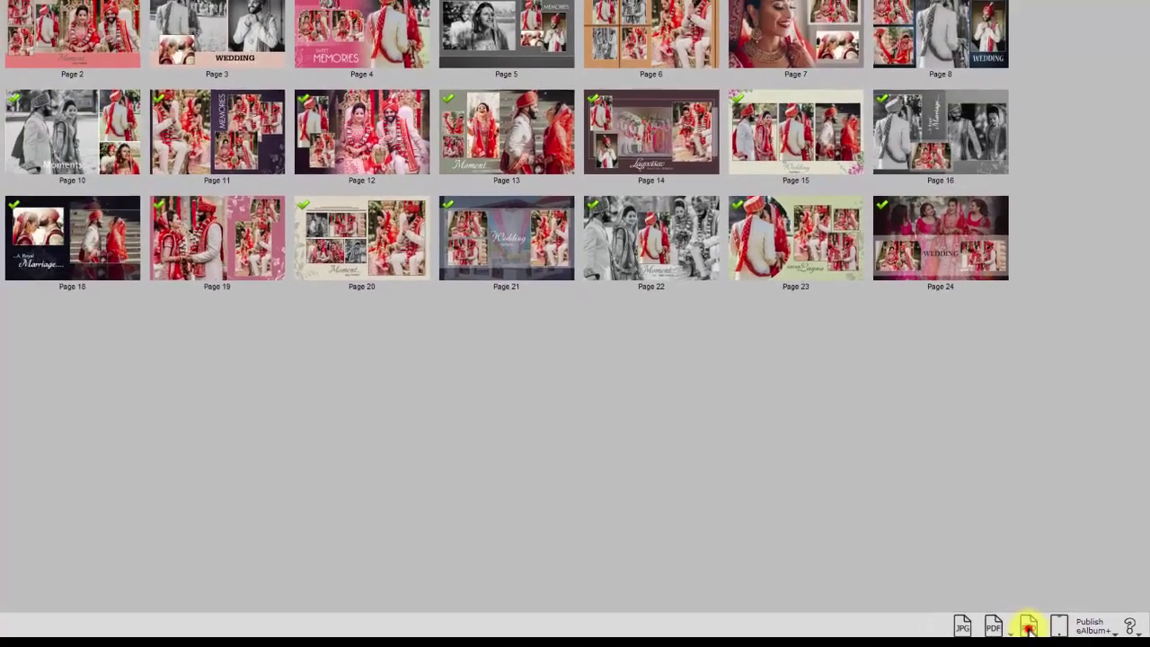
Link Photoshop.exe and export all album pages as PSD files named '... PSD'
{"action": "left_click", "coordinate": [1027, 626]}
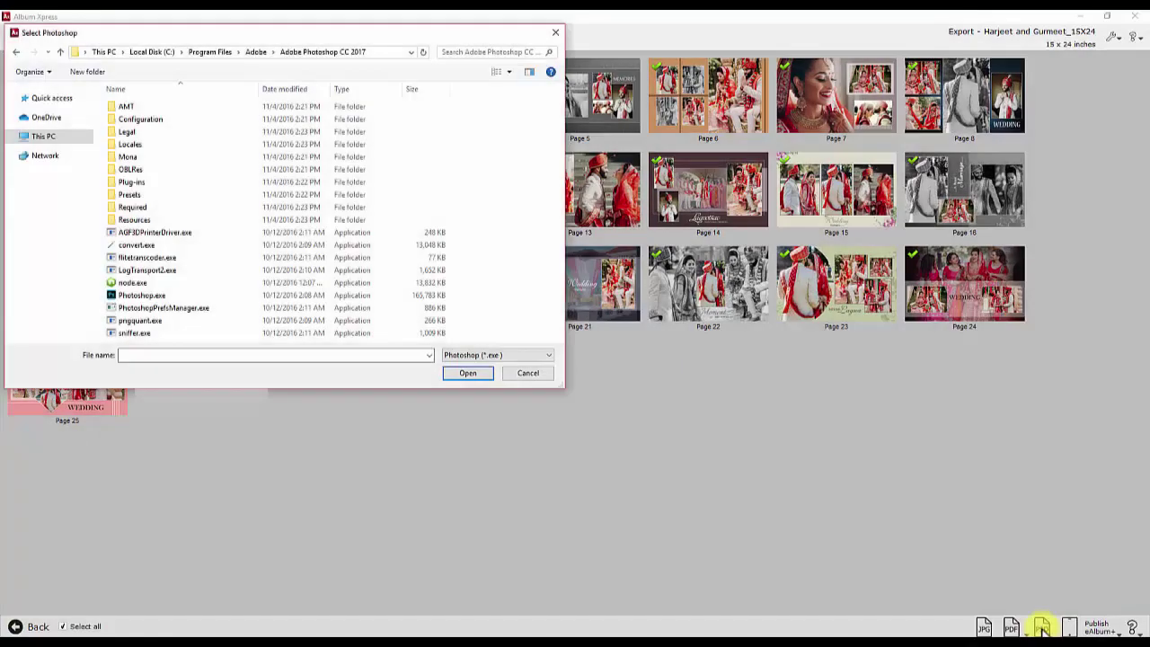
{"action": "left_click", "coordinate": [157, 298]}
{"action": "left_click", "coordinate": [467, 373]}
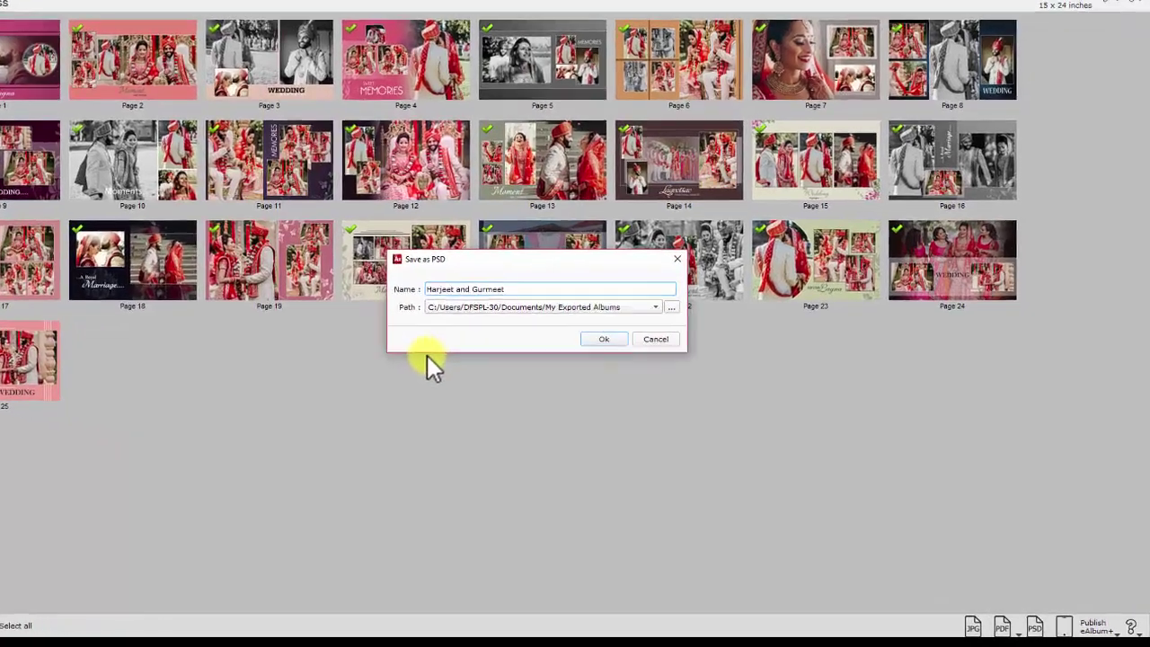
{"action": "type", "text": "PSD"}
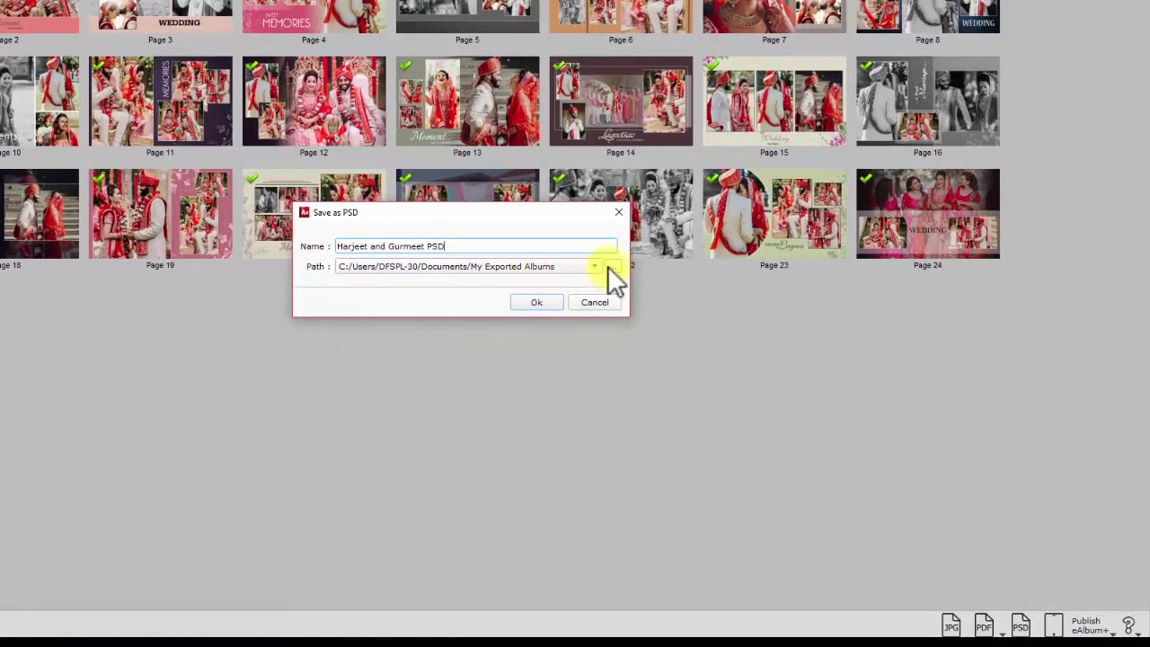
{"action": "left_click", "coordinate": [522, 302]}
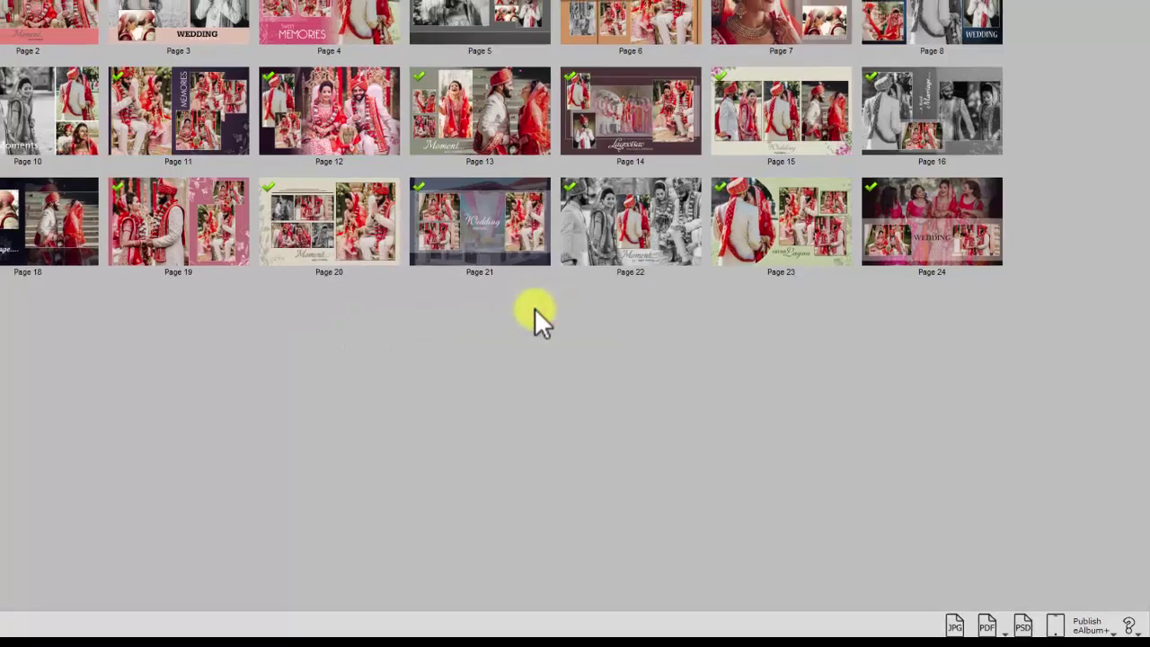